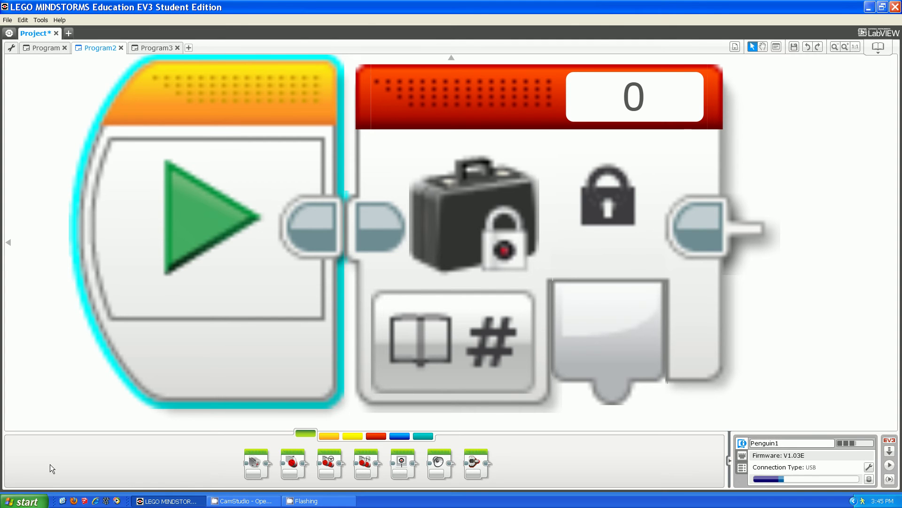
Run Program3 on the EV3 brick, select its constant block, and run it again.
{"action": "left_click", "coordinate": [158, 52]}
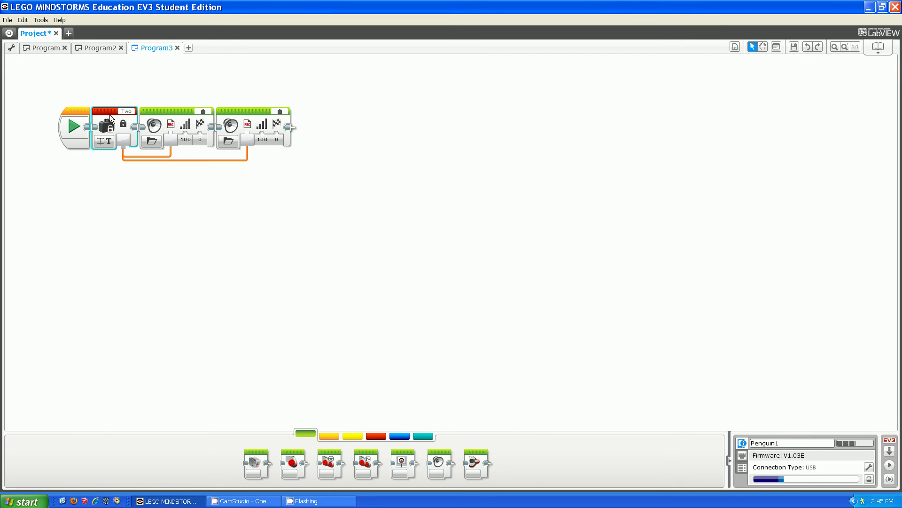
{"action": "left_click", "coordinate": [69, 127]}
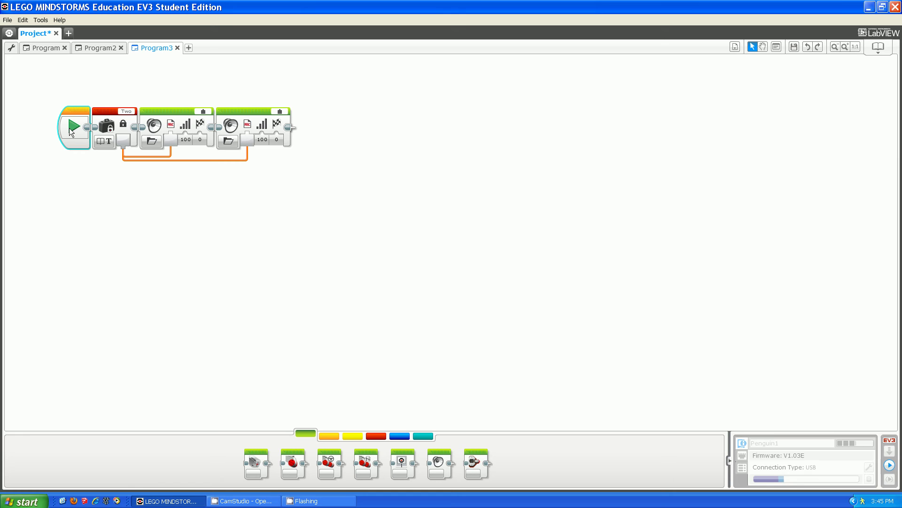
{"action": "left_click", "coordinate": [130, 110]}
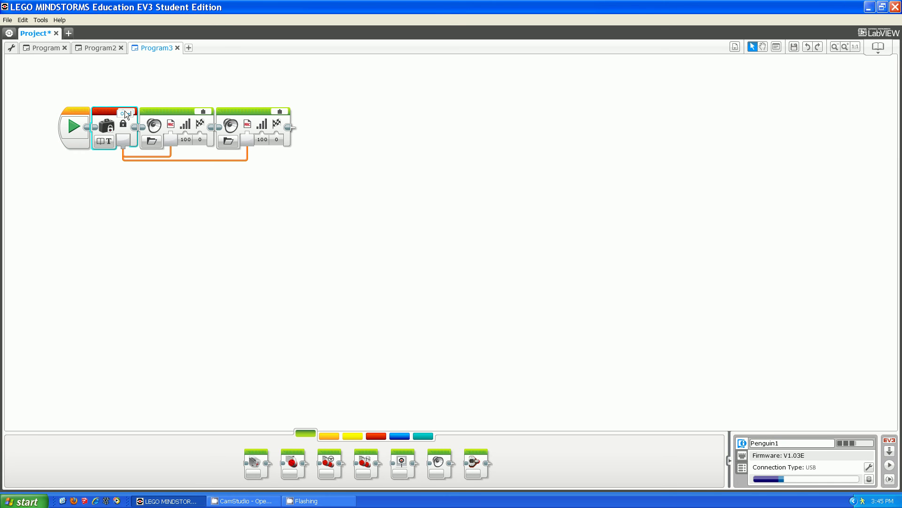
{"action": "left_click", "coordinate": [79, 129]}
In the five-constant Program, keep the first constant's Text type and edit its value to 'Text'.
{"action": "left_click", "coordinate": [43, 48]}
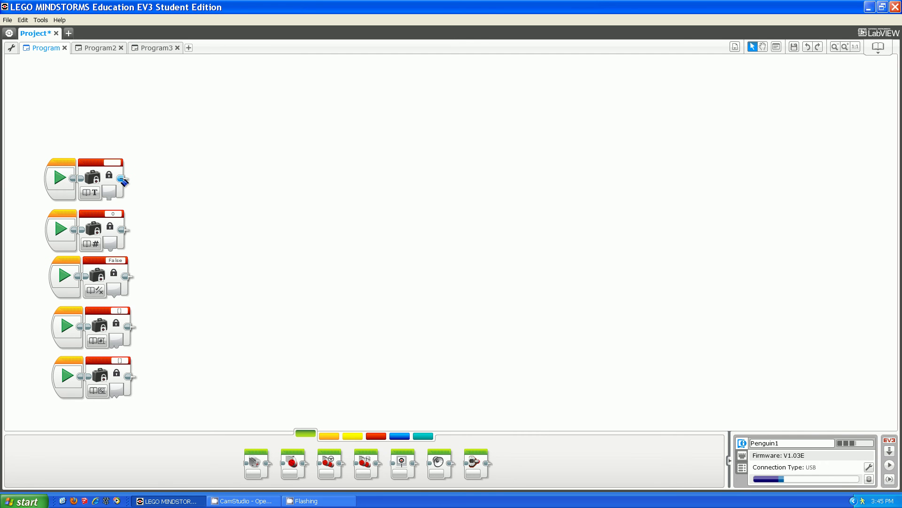
{"action": "left_click", "coordinate": [94, 194]}
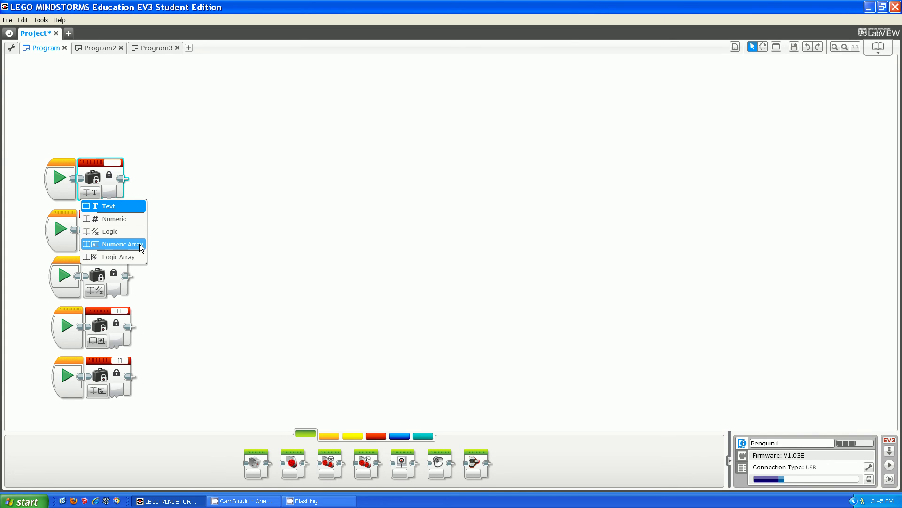
{"action": "left_click", "coordinate": [166, 238]}
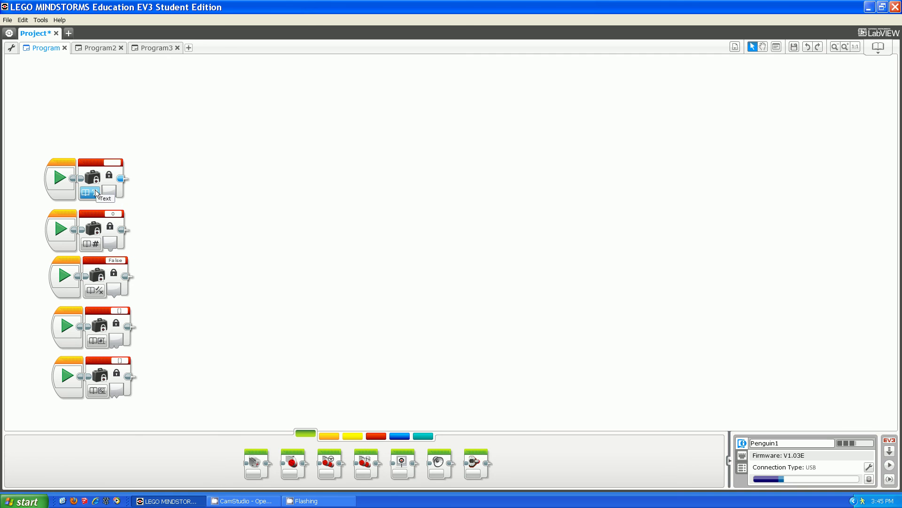
{"action": "left_click", "coordinate": [111, 165]}
{"action": "type", "text": "Text"}
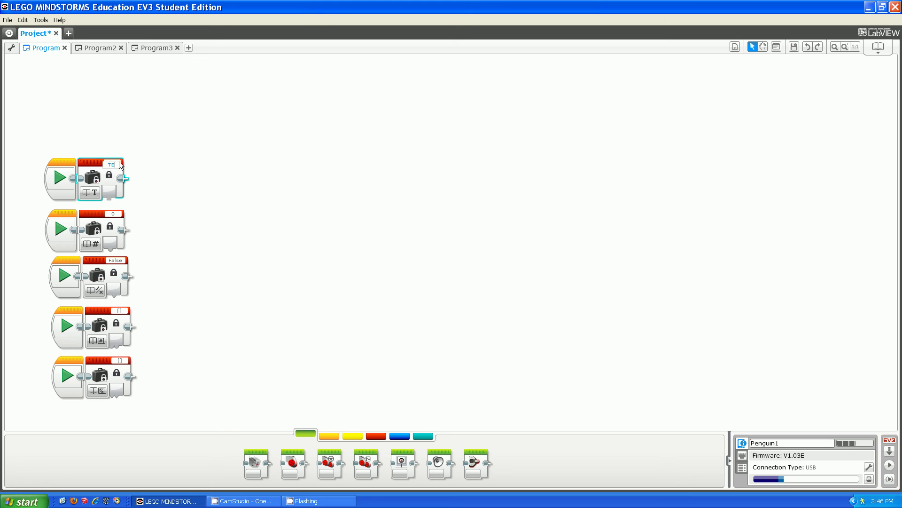
{"action": "left_click", "coordinate": [169, 184]}
{"action": "left_click", "coordinate": [113, 215]}
{"action": "left_click", "coordinate": [152, 201]}
{"action": "left_click", "coordinate": [115, 260]}
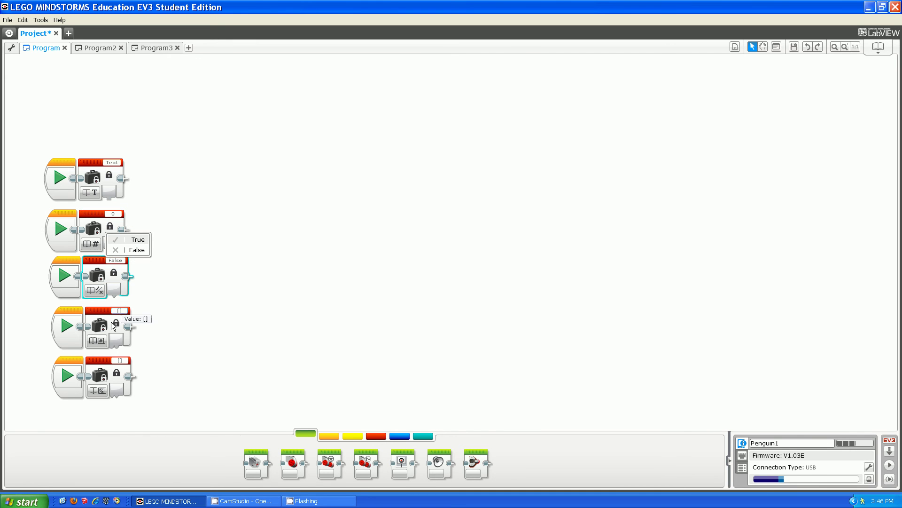
Leave the third constant False and fill the fourth constant's numeric array with [1;2;3].
{"action": "left_click", "coordinate": [119, 311]}
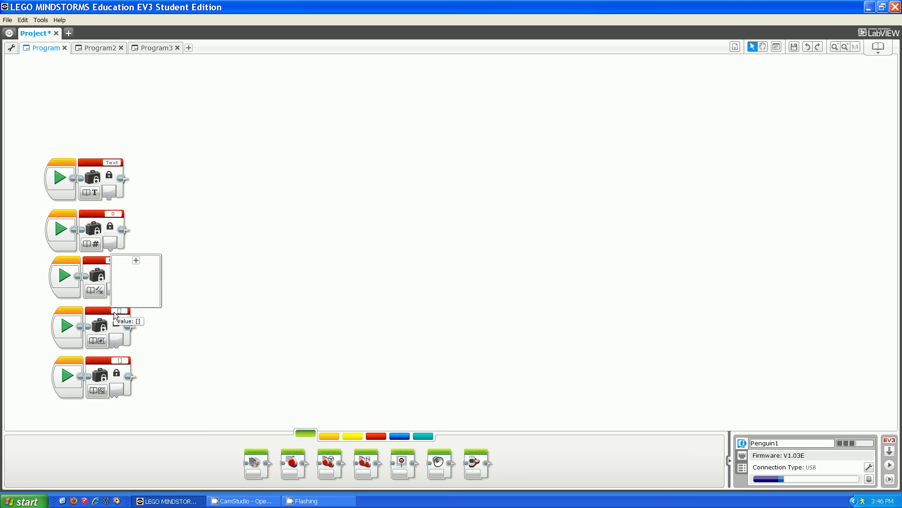
{"action": "left_click", "coordinate": [136, 272]}
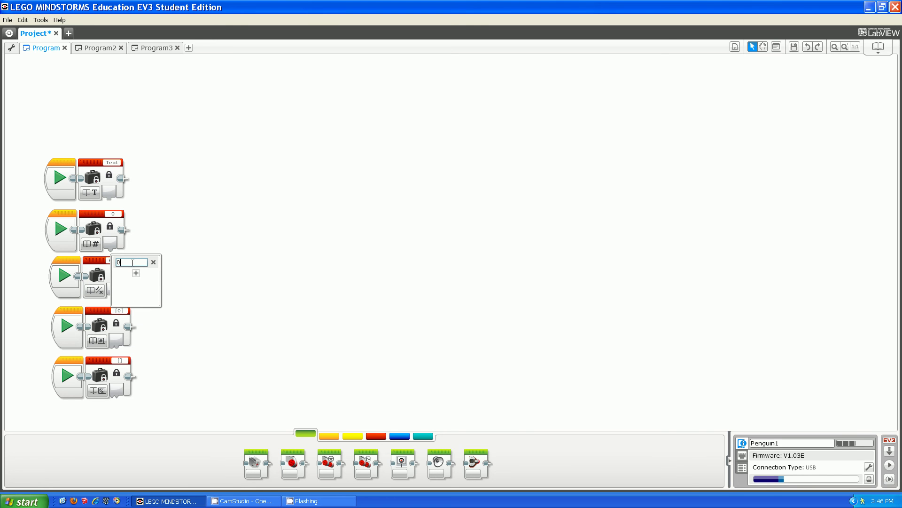
{"action": "type", "text": "1"}
{"action": "left_click", "coordinate": [135, 273]}
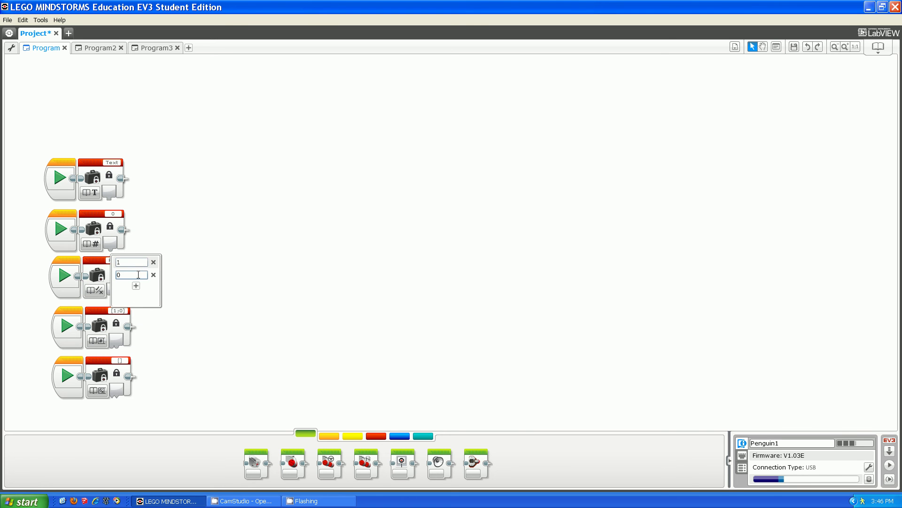
{"action": "type", "text": "2"}
{"action": "left_click", "coordinate": [136, 286]}
{"action": "type", "text": "3"}
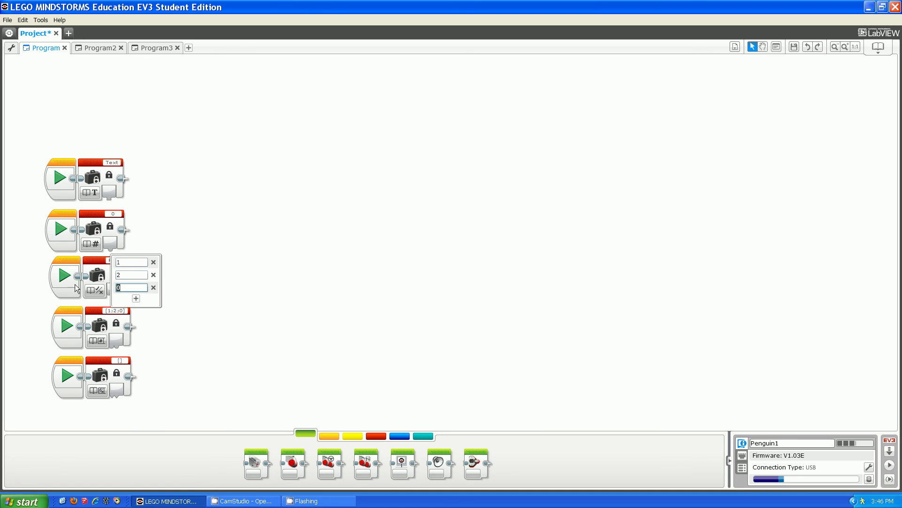
{"action": "left_click", "coordinate": [194, 343]}
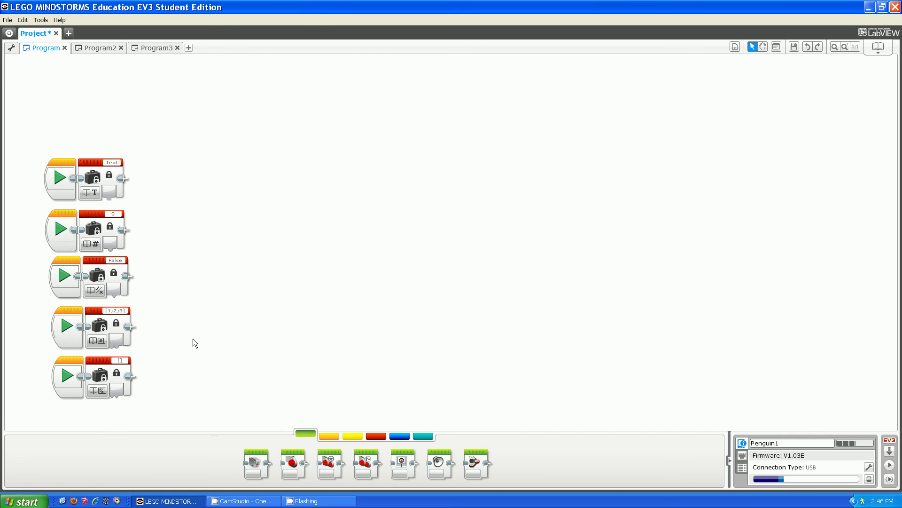
Set the fifth constant's logic array to a true element then a false one, giving [1;0].
{"action": "left_click", "coordinate": [120, 361]}
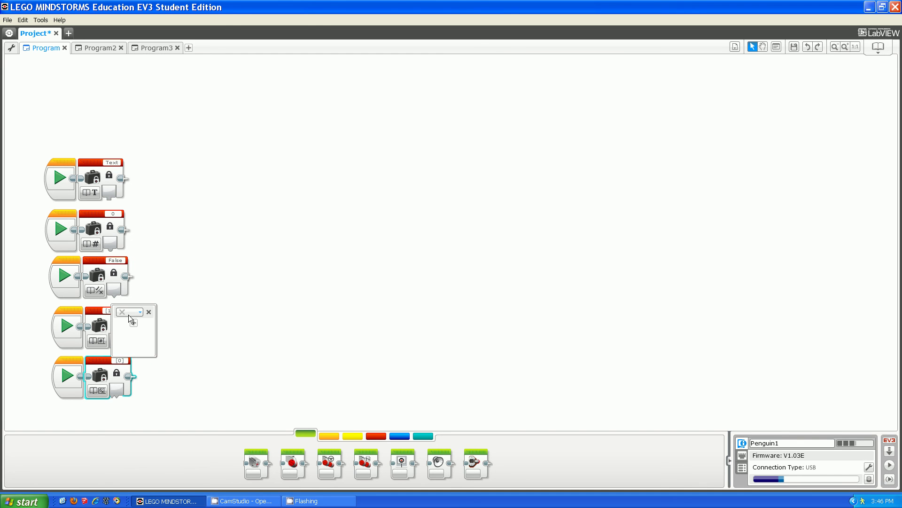
{"action": "left_click", "coordinate": [131, 319]}
{"action": "left_click", "coordinate": [134, 324]}
{"action": "left_click", "coordinate": [175, 345]}
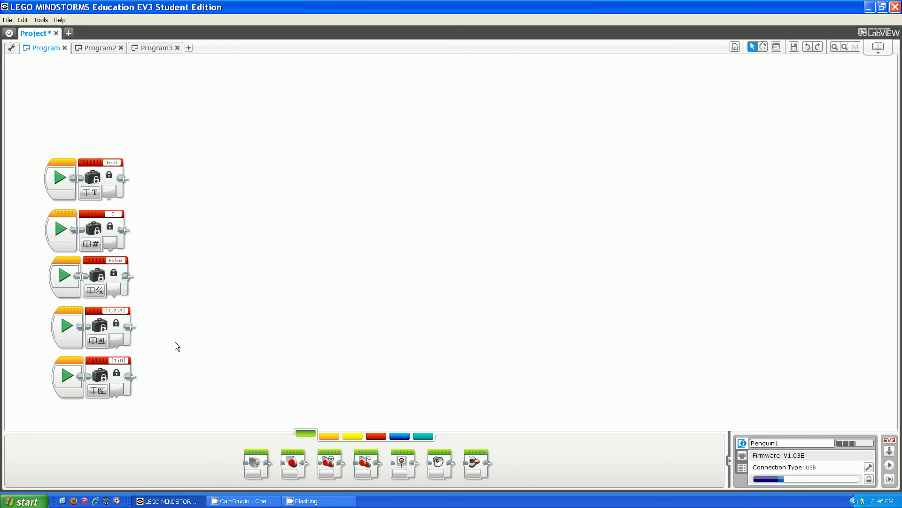